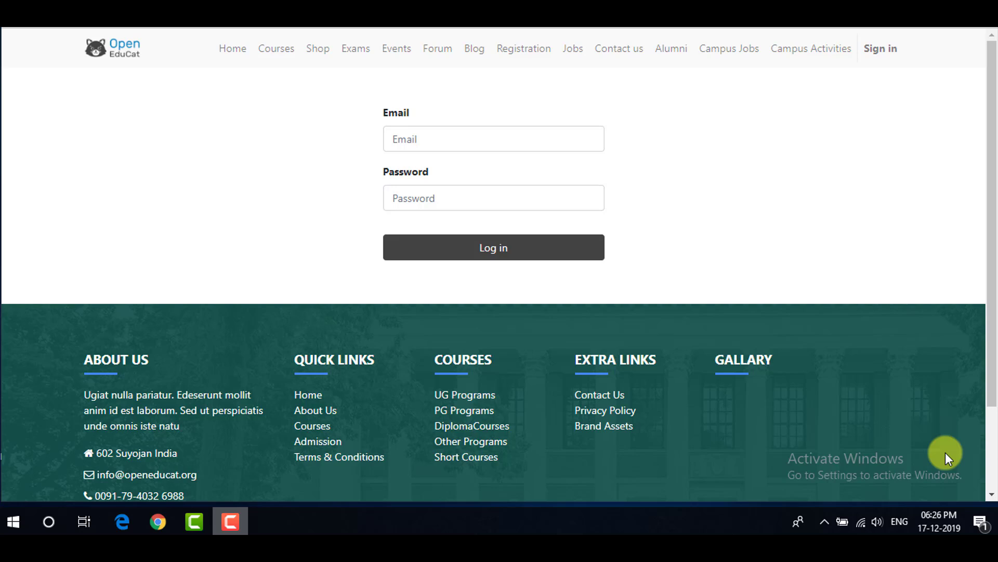
- Log in to OpenEduCat with the admin account's email and password
left_click(550, 139)
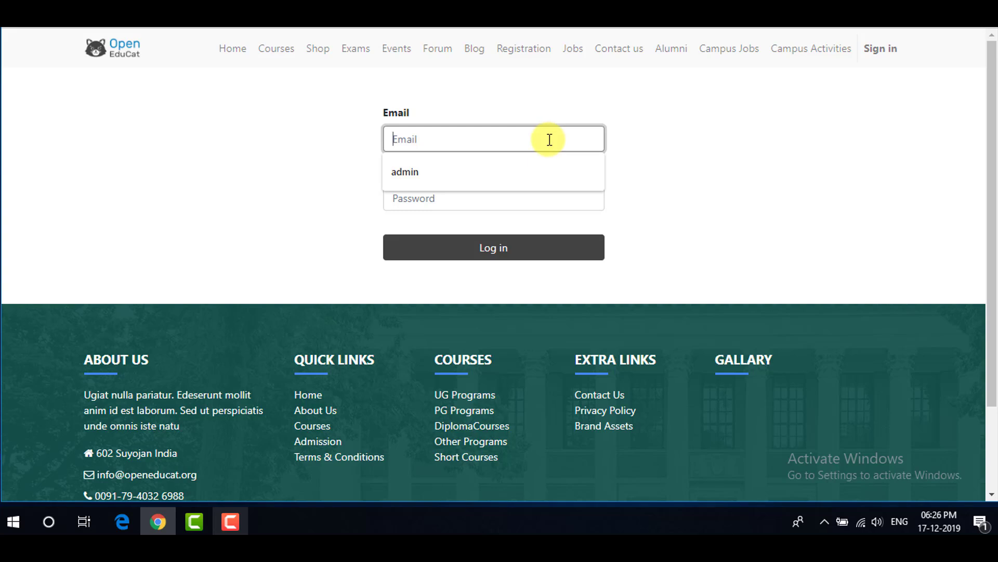
type("admin")
key("Tab")
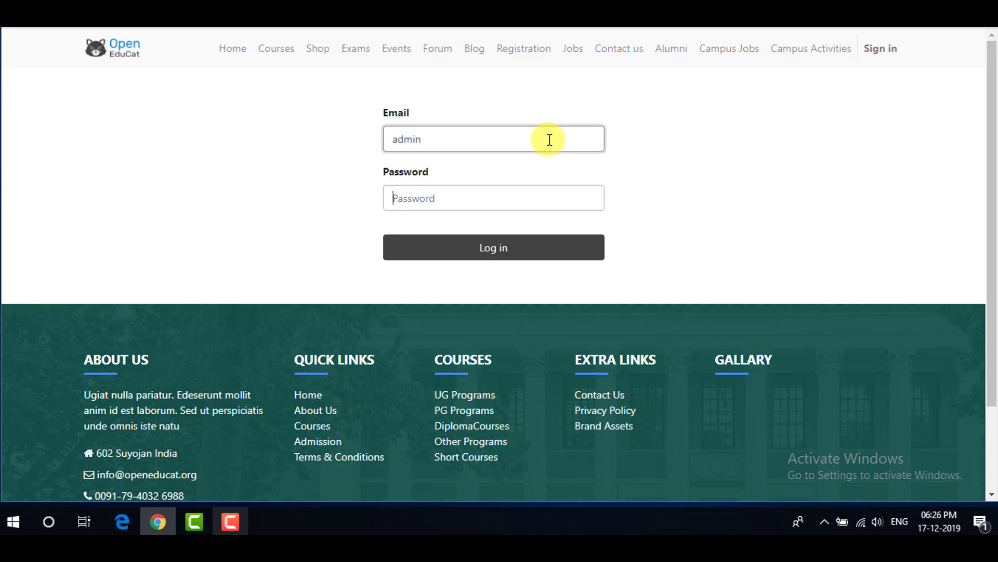
type("admin")
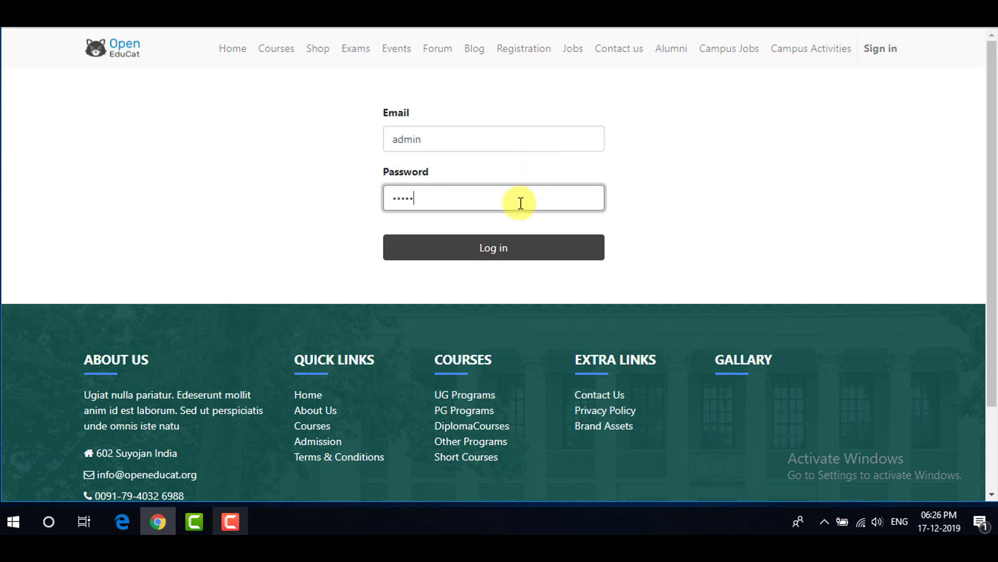
left_click(513, 245)
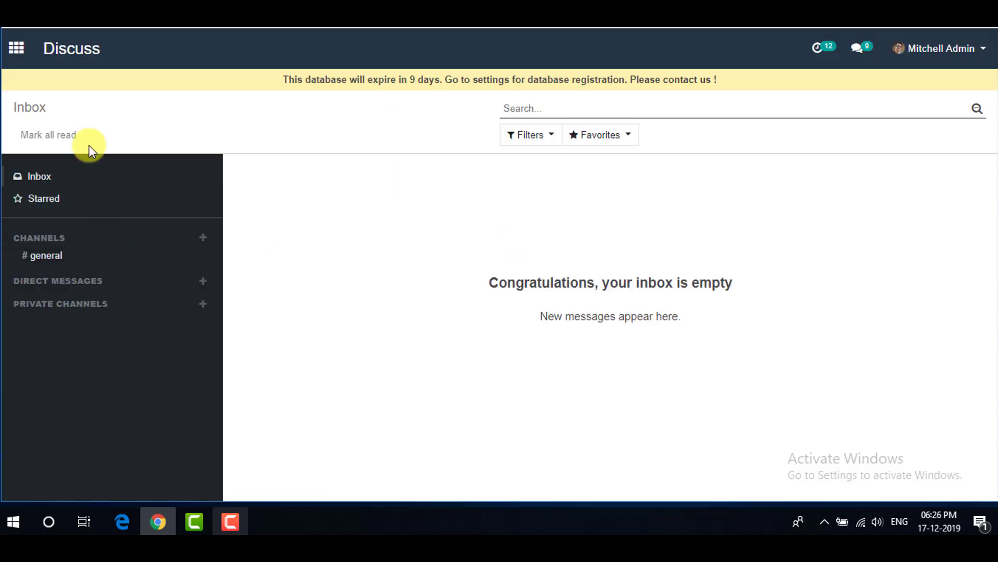
- Open the Attendances app from the apps menu
left_click(17, 48)
scroll(348, 227, "down", 2)
scroll(348, 228, "down", 7)
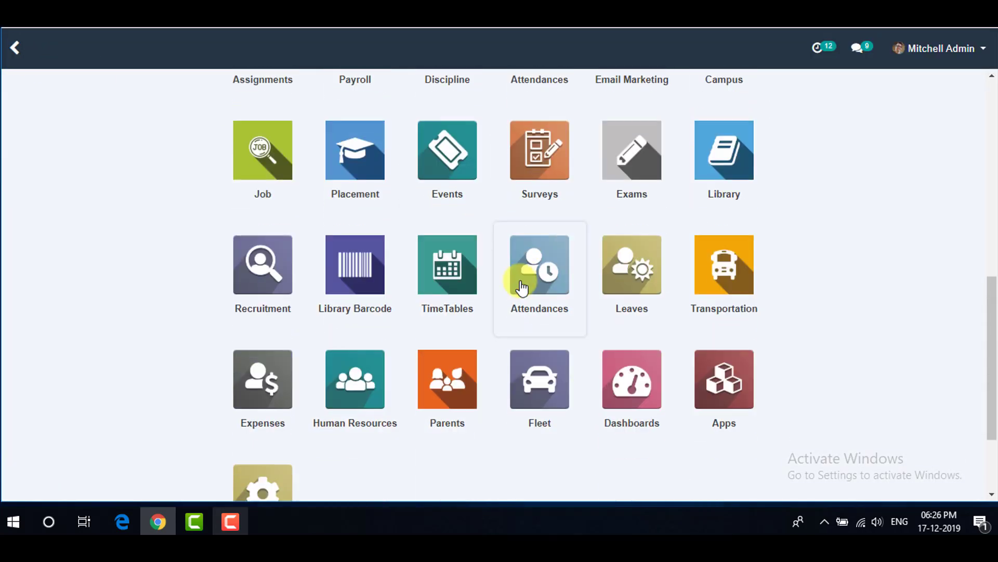
left_click(536, 272)
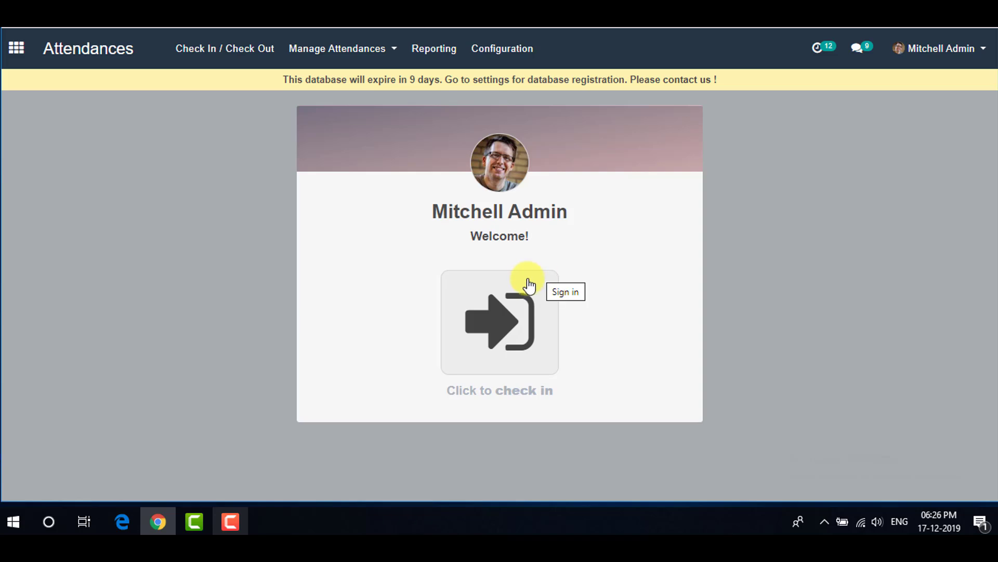
- Check the employee in at 18:26:50 and out at 18:27:00
left_click(511, 308)
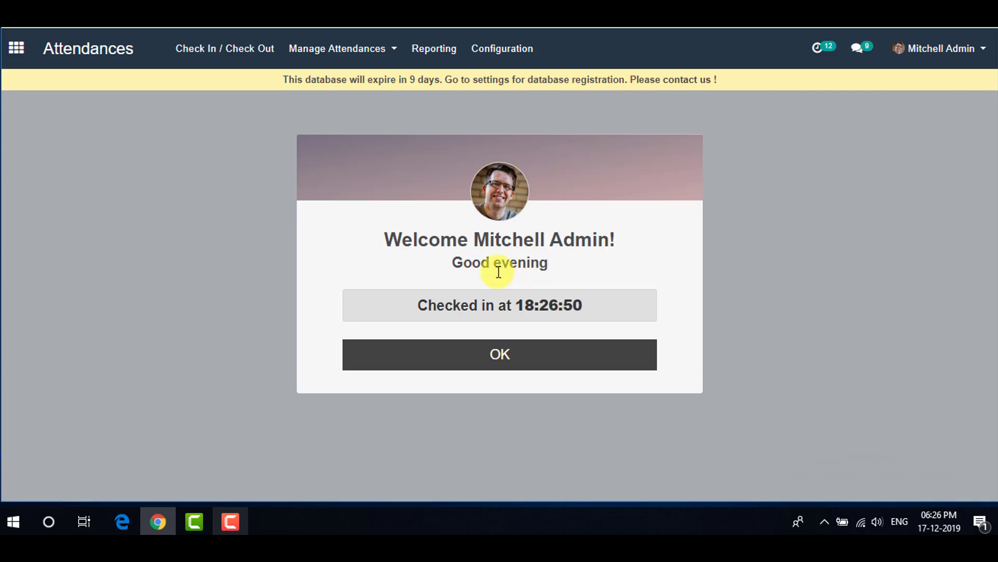
left_click(442, 359)
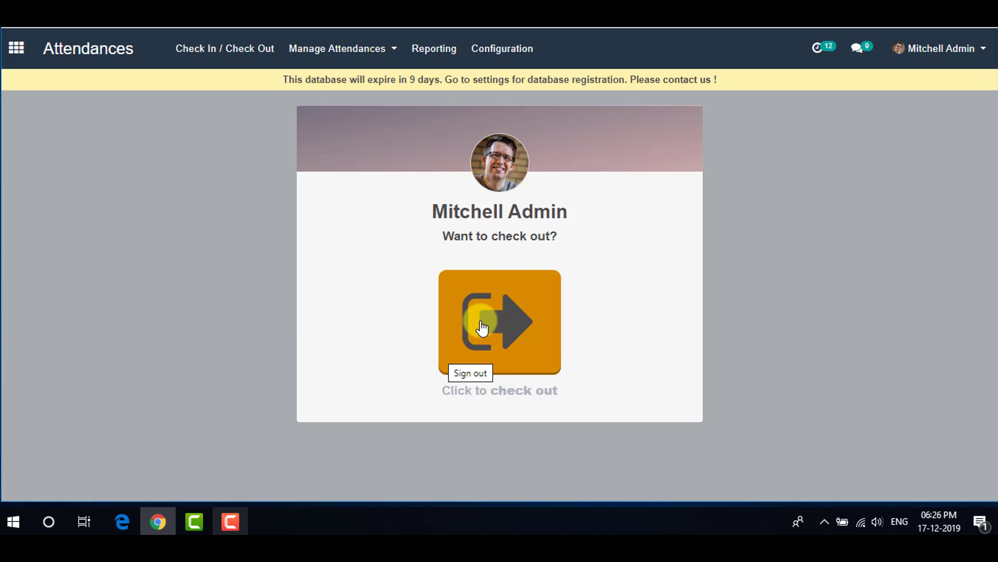
left_click(482, 327)
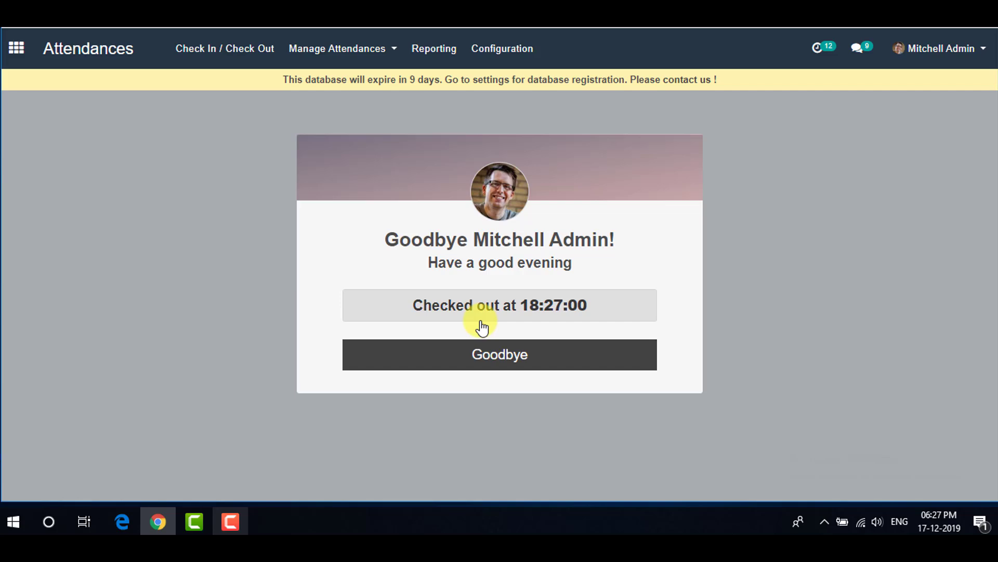
left_click(473, 356)
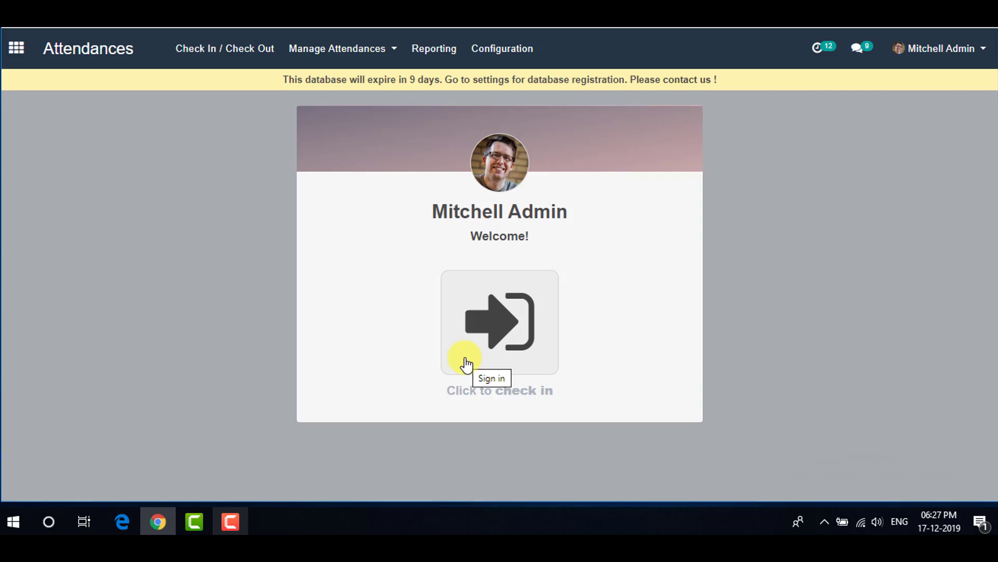
left_click(500, 51)
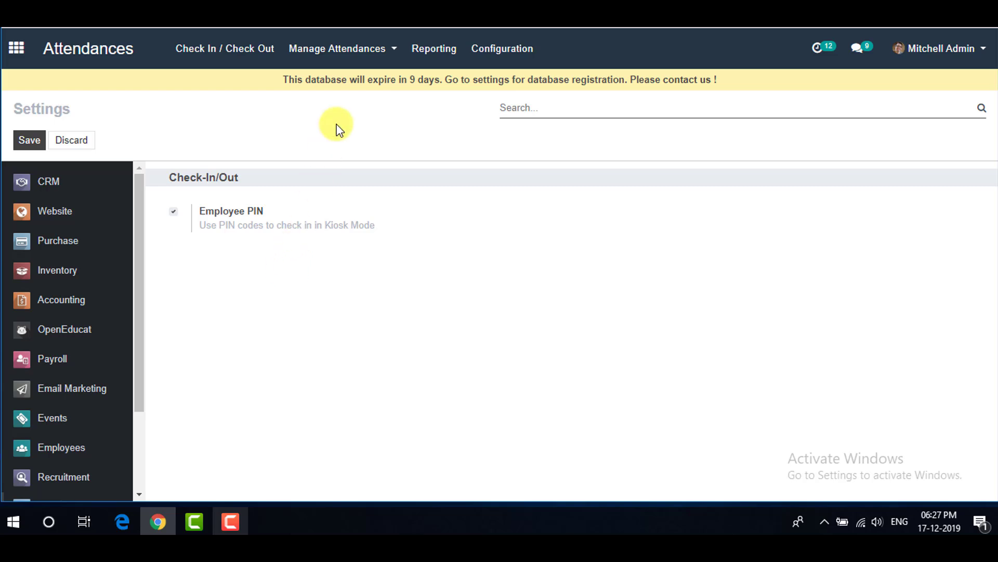
- Open the Manage Attendances menu from the Attendances settings page
left_click(363, 48)
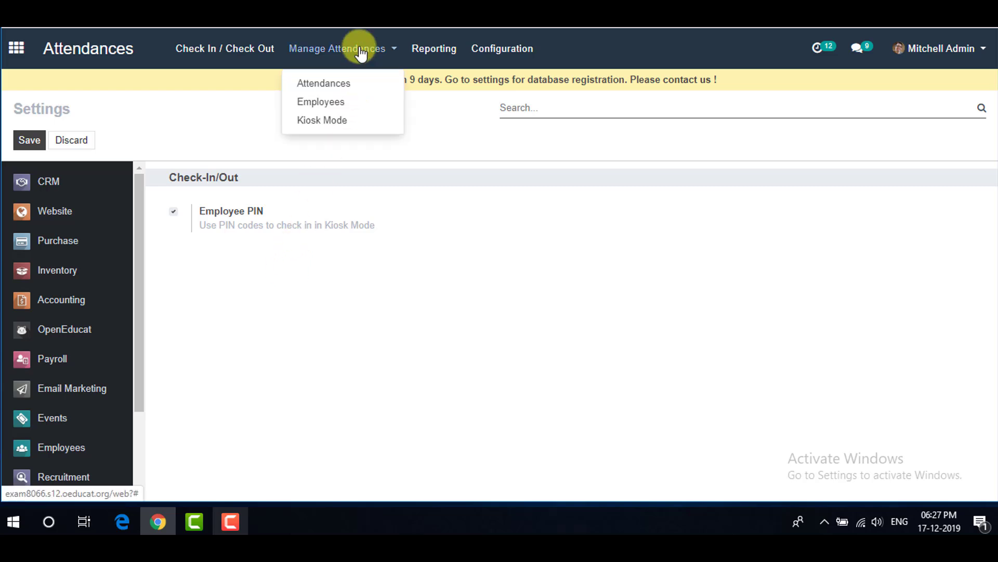
- Save the administrator's employee record with Badge ID 456, a PIN and Manual Attendance
left_click(346, 102)
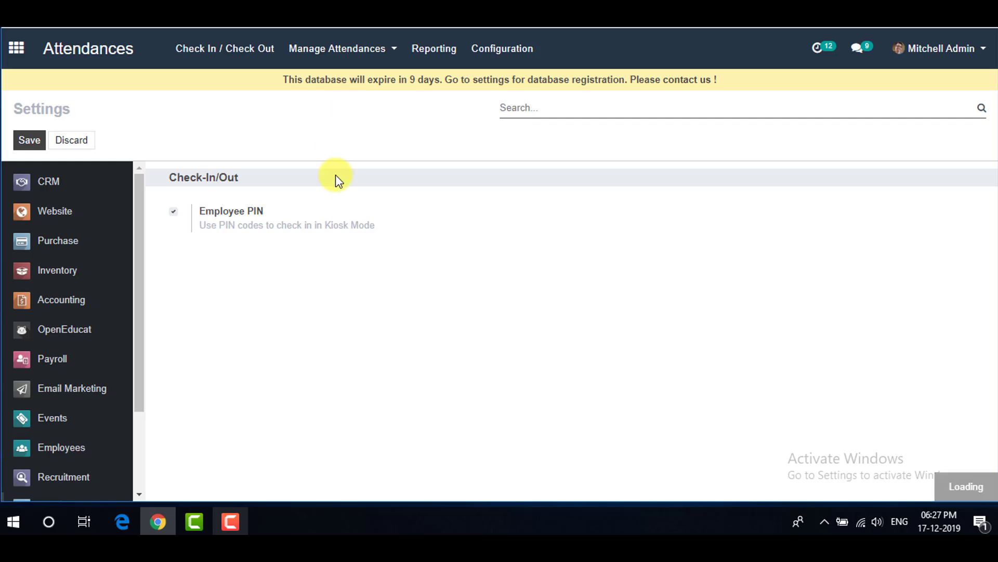
scroll(391, 312, "down", 1)
scroll(391, 312, "down", 3)
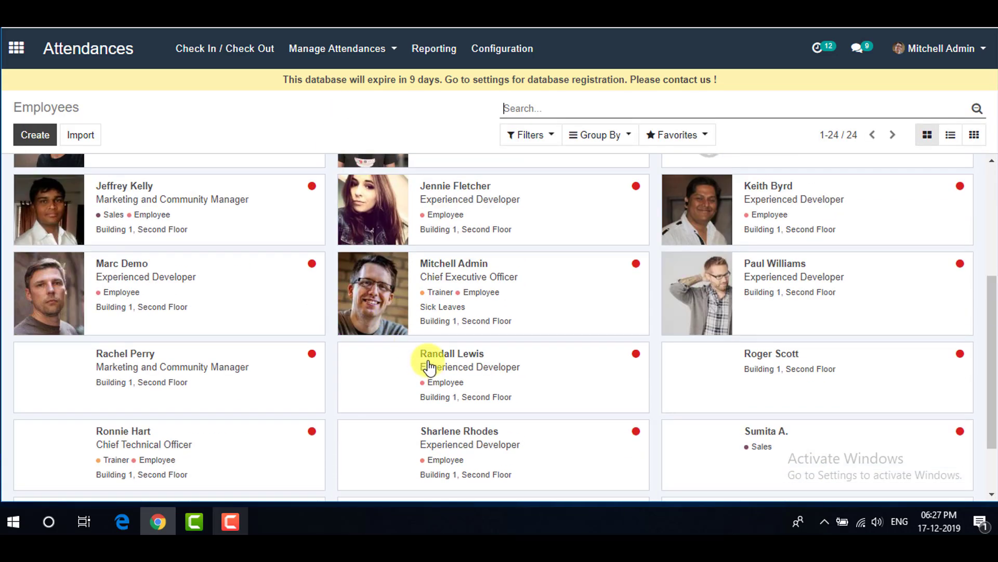
left_click(449, 299)
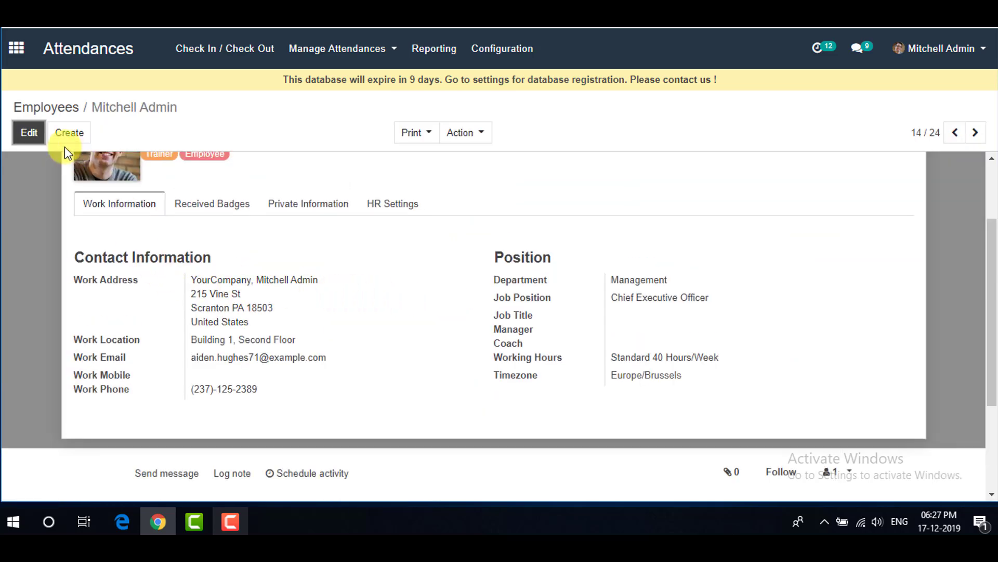
left_click(32, 132)
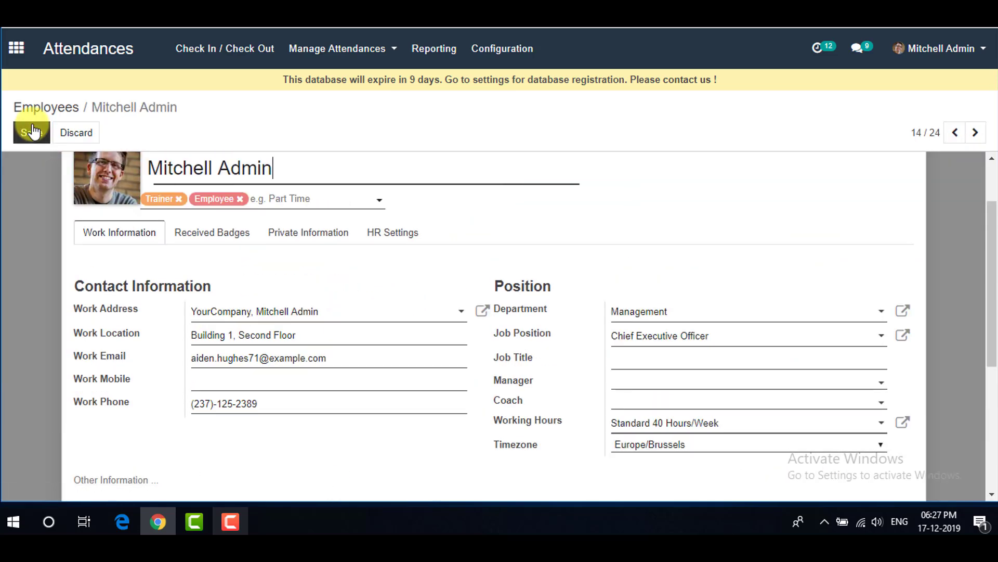
left_click(404, 237)
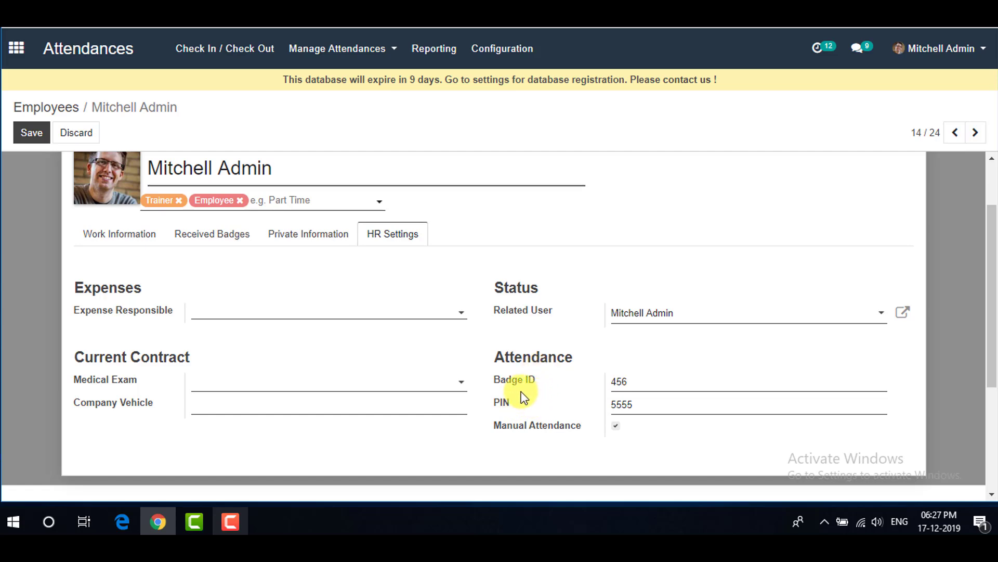
scroll(314, 339, "up", 2)
left_click(32, 132)
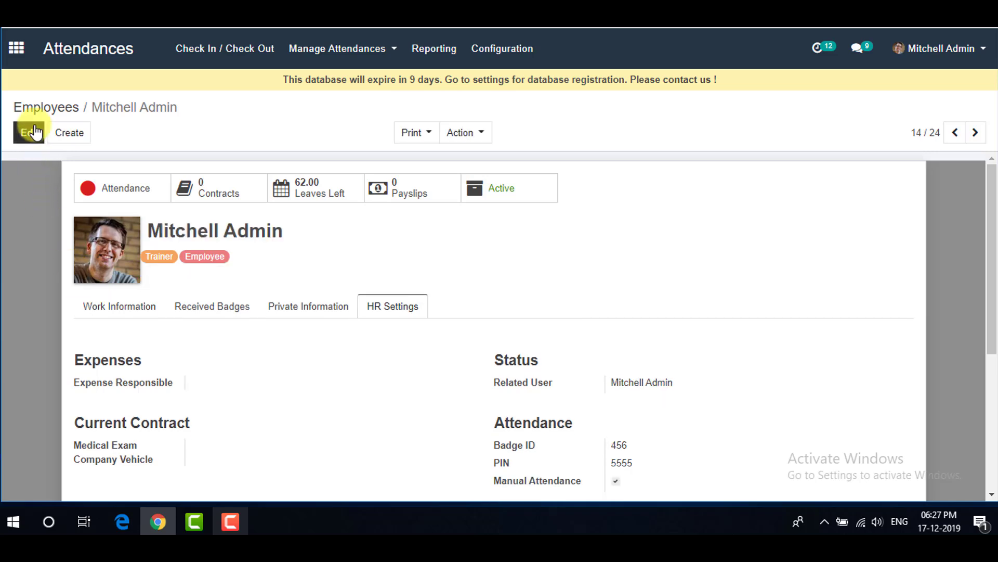
- Print the admin employee's badge and view the downloaded badge PDF
left_click(410, 136)
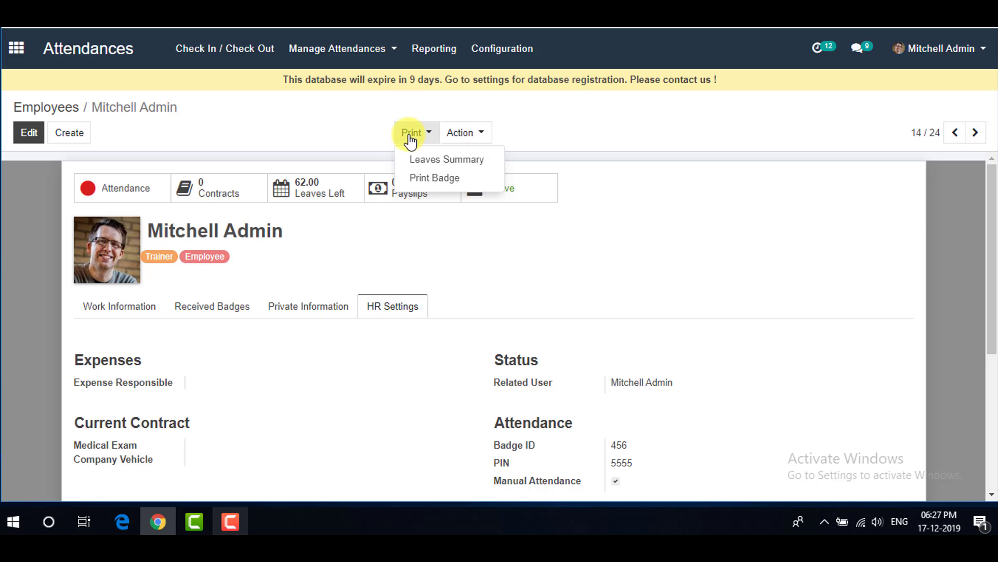
left_click(411, 181)
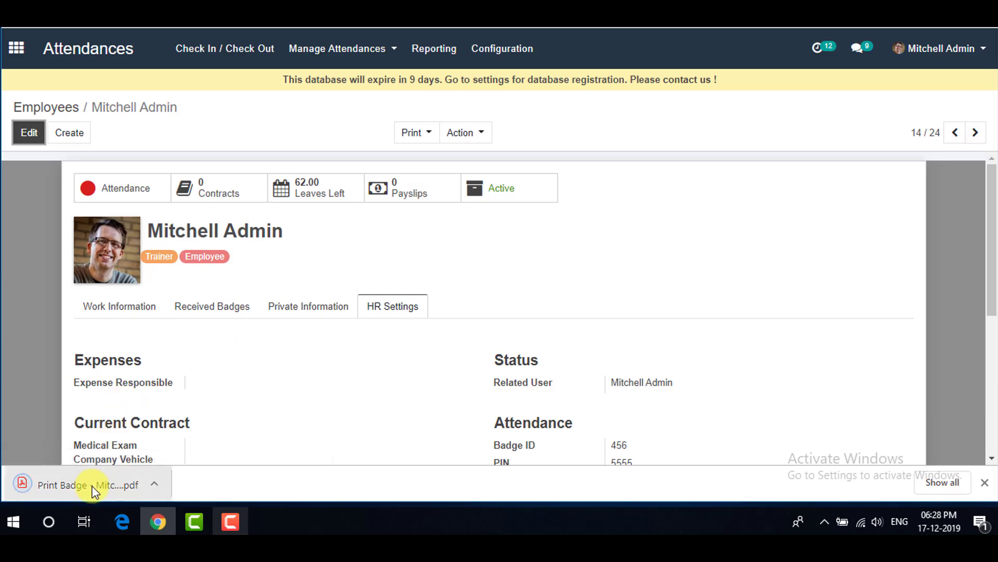
left_click(82, 484)
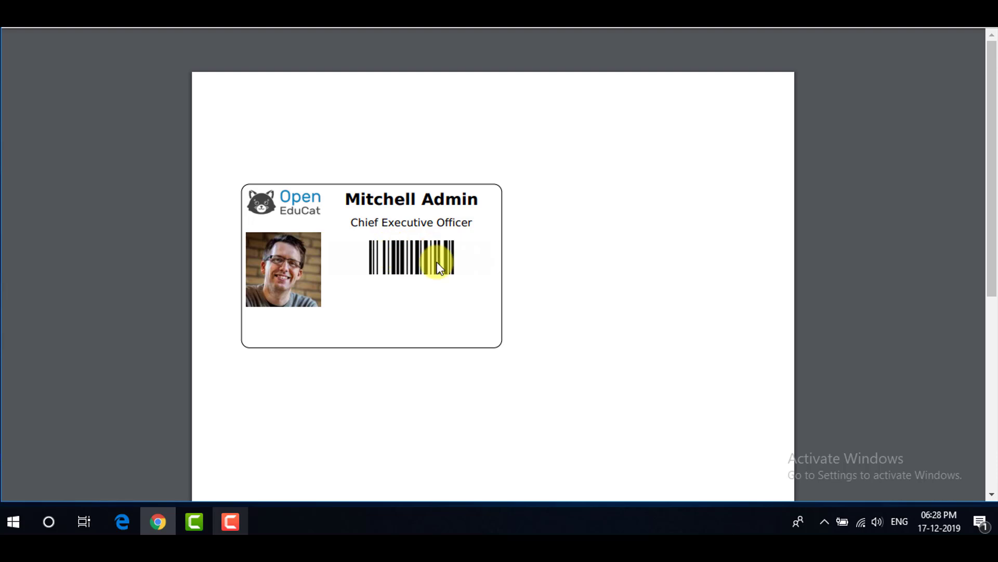
left_click(258, 21)
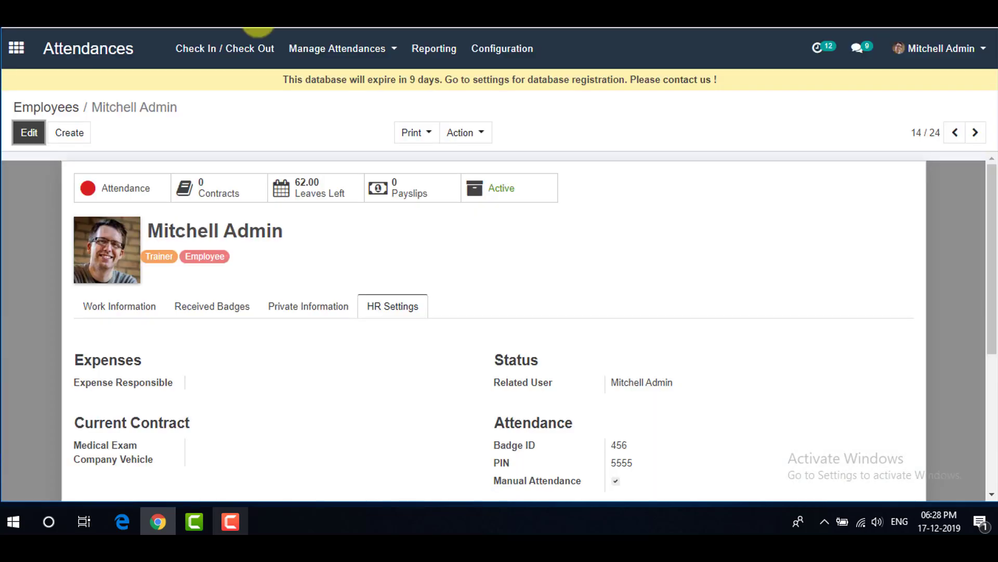
left_click(379, 49)
- Launch Kiosk Mode and check the admin employee in by PIN at 18:28:51
left_click(364, 118)
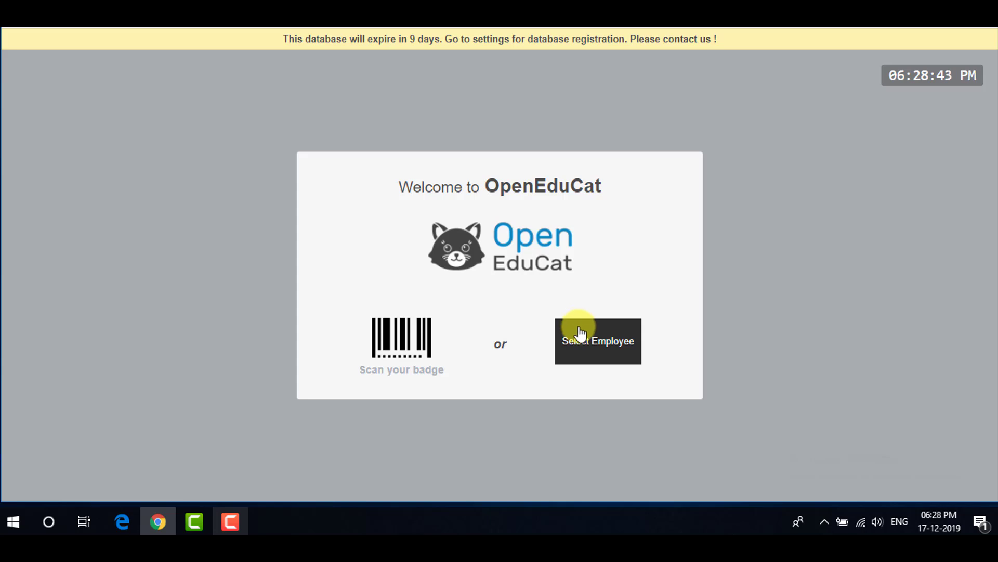
left_click(592, 338)
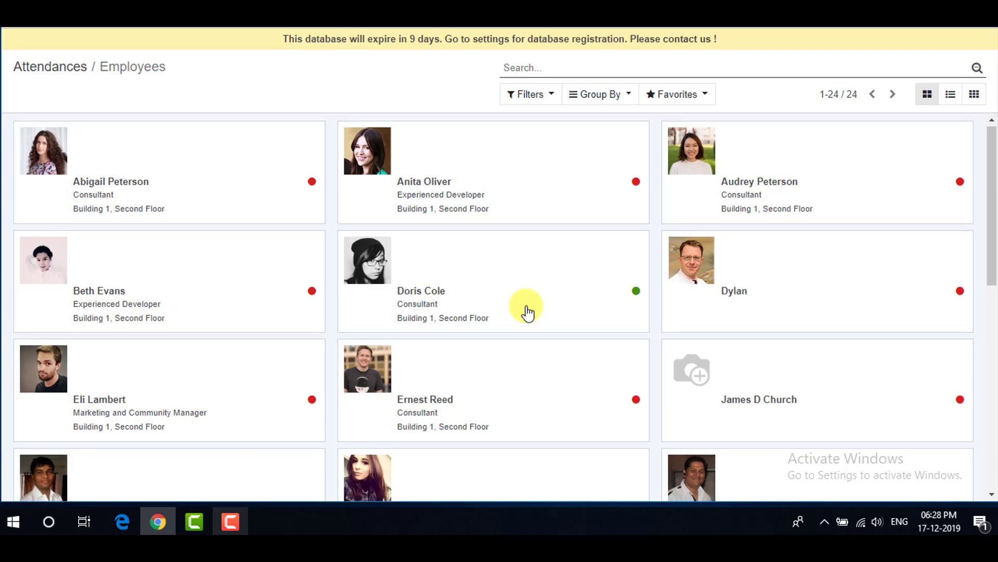
scroll(528, 310, "down", 4)
left_click(485, 385)
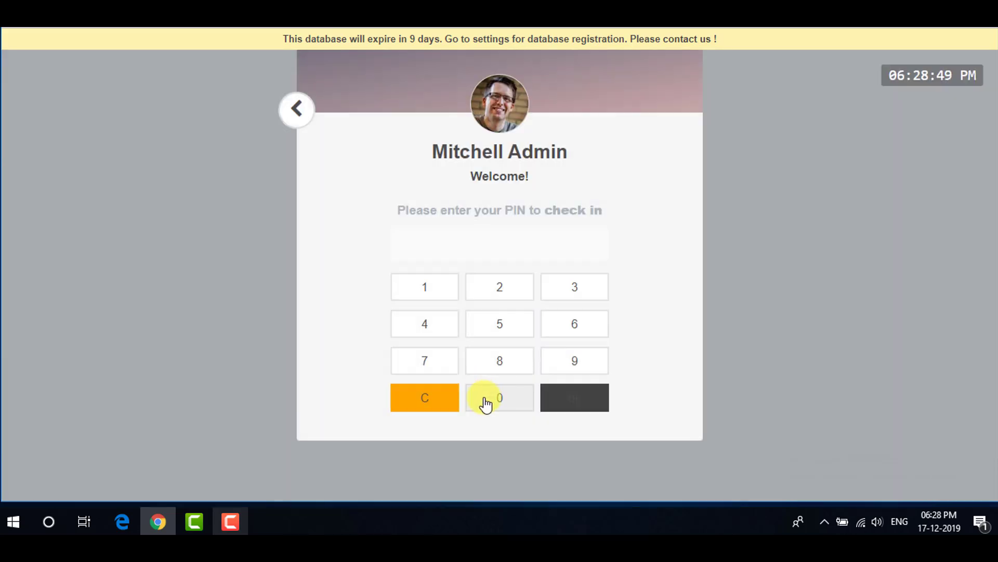
left_click(500, 326)
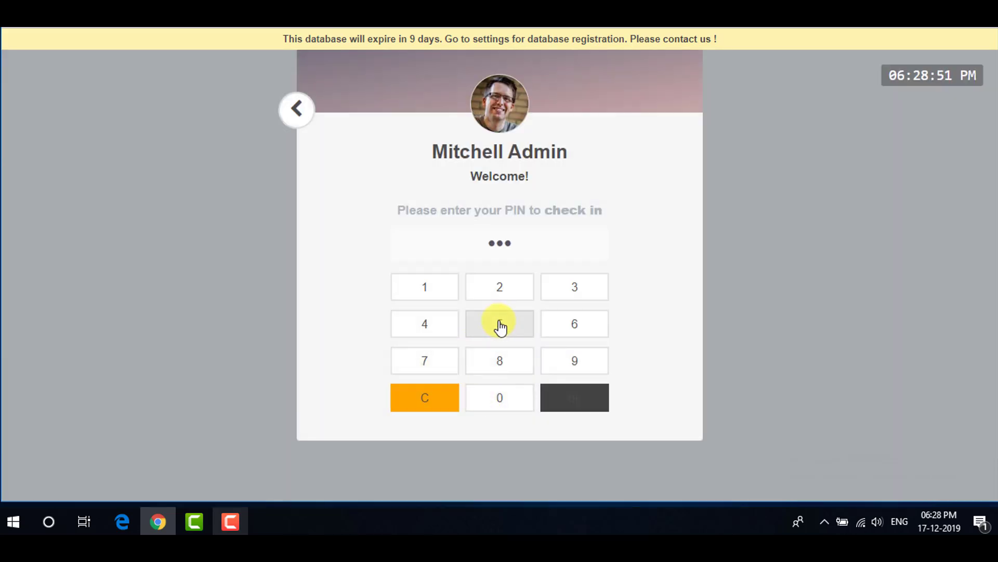
left_click(500, 326)
left_click(560, 397)
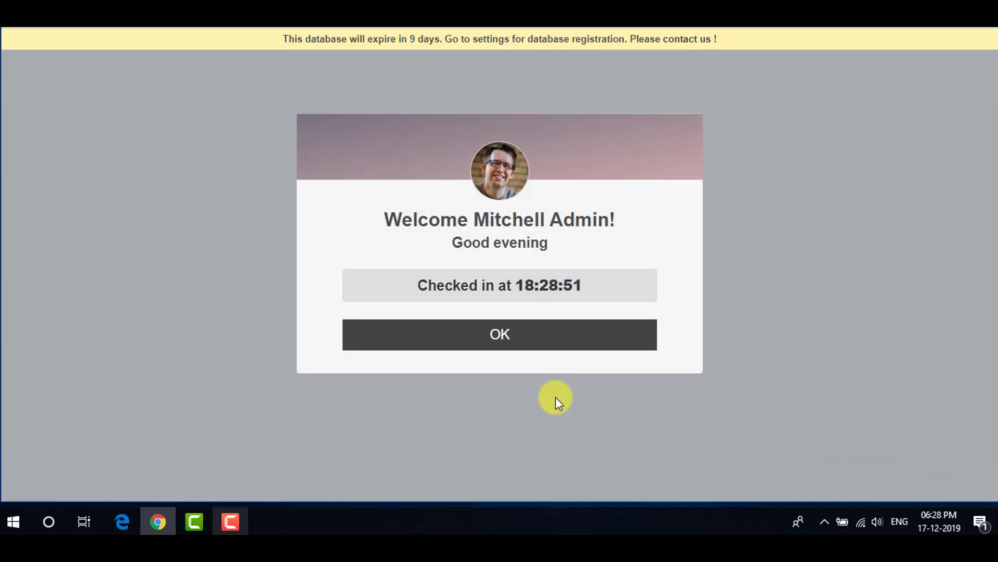
left_click(510, 335)
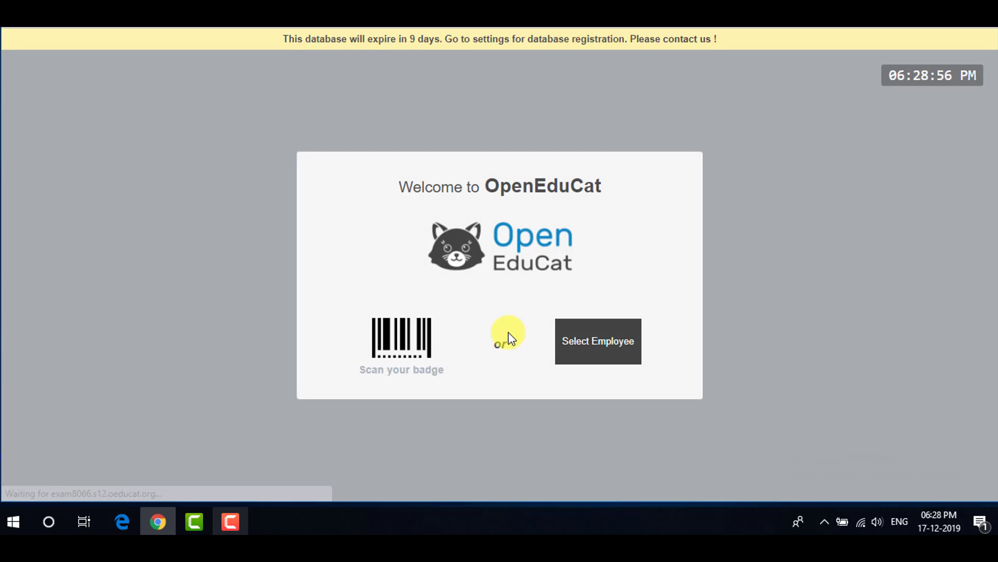
- Check the admin employee out at the kiosk with their PIN at 18:29:05
left_click(588, 335)
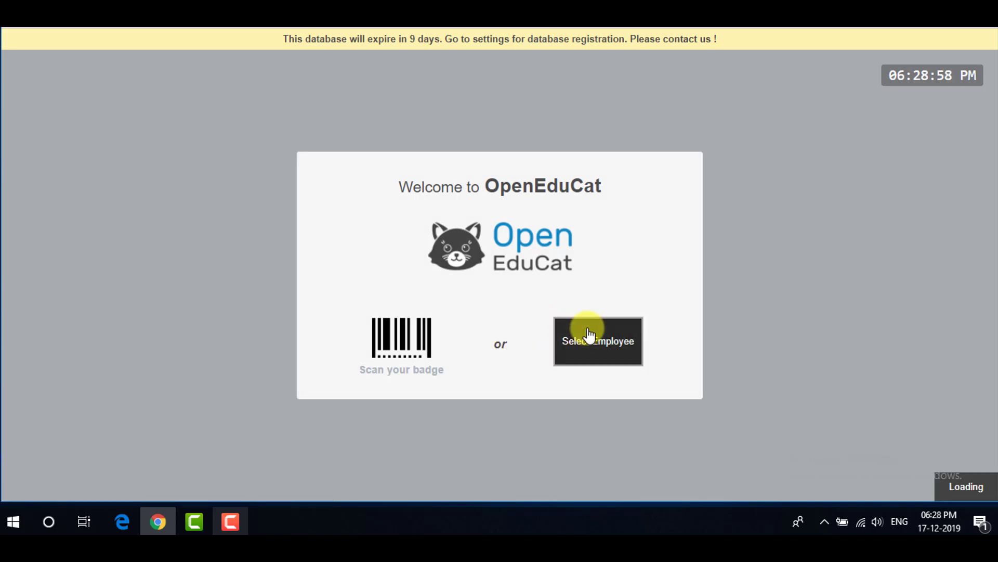
scroll(520, 302, "down", 4)
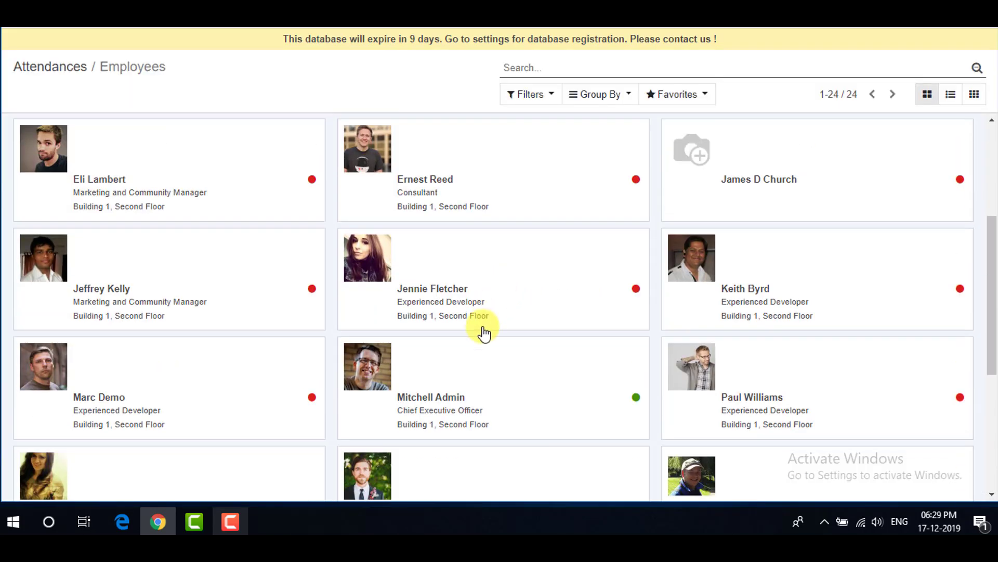
left_click(507, 376)
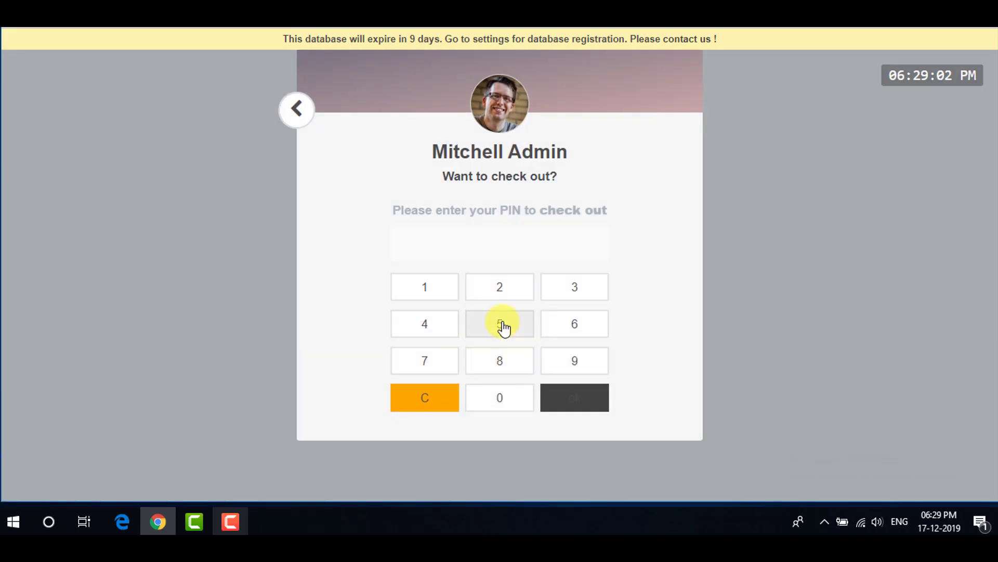
left_click(503, 326)
left_click(504, 326)
left_click(504, 326)
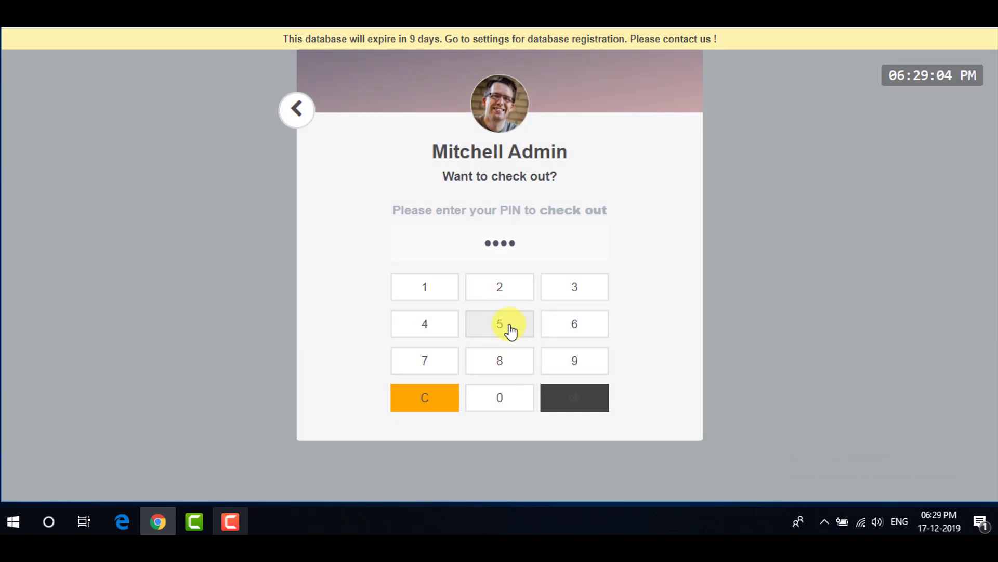
left_click(563, 395)
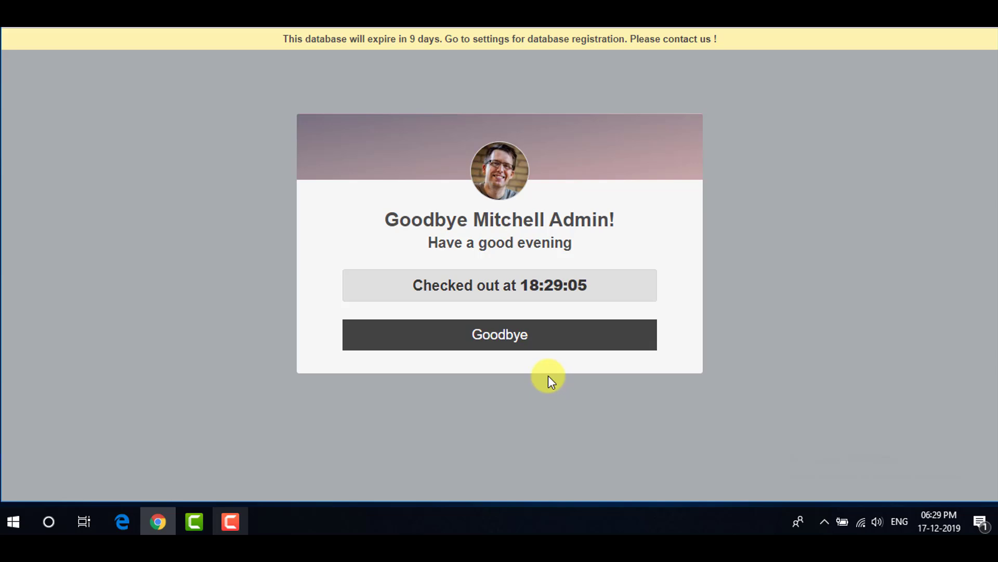
left_click(541, 334)
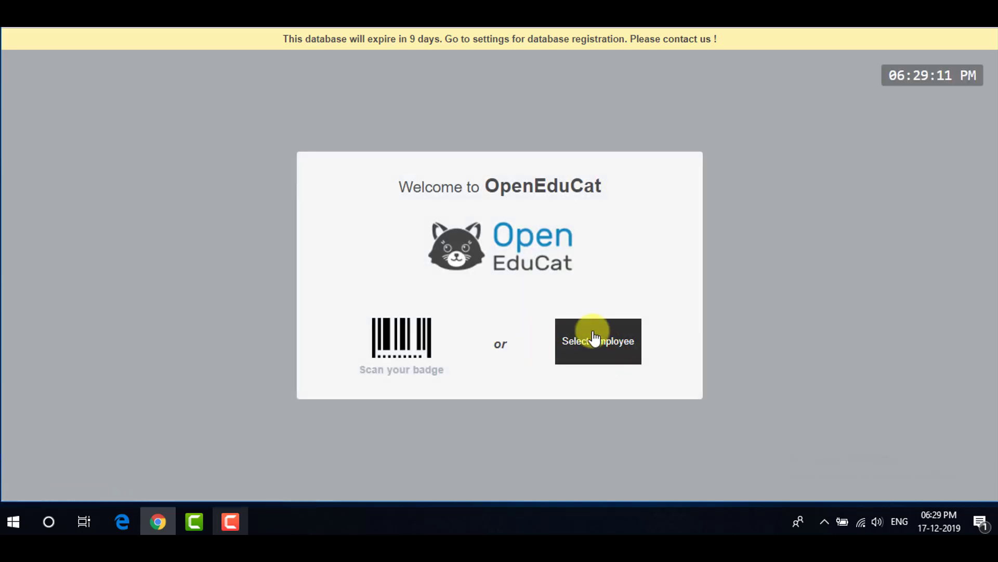
- Check the admin employee back in with their PIN at 18:29:18
left_click(594, 338)
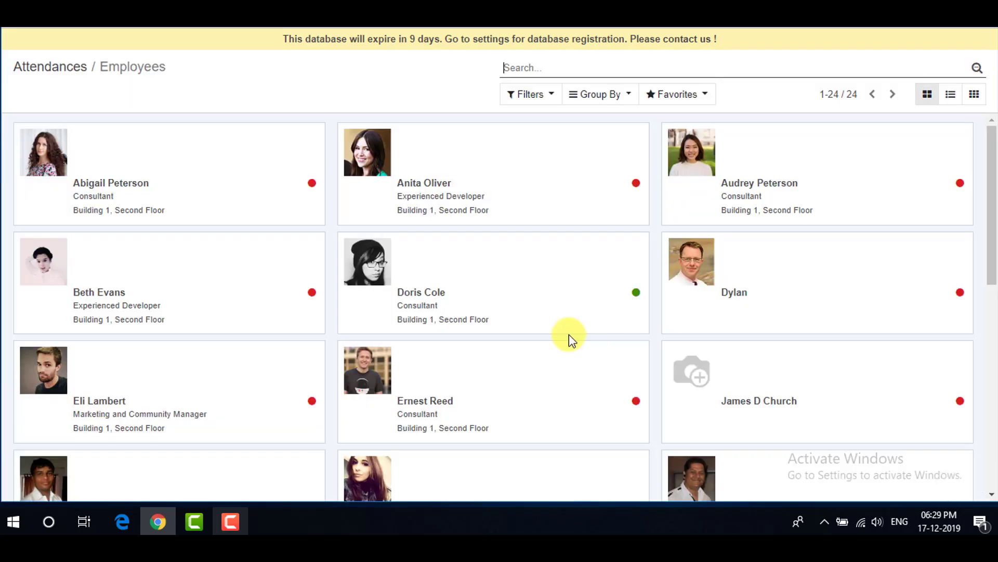
scroll(464, 319, "down", 3)
left_click(475, 391)
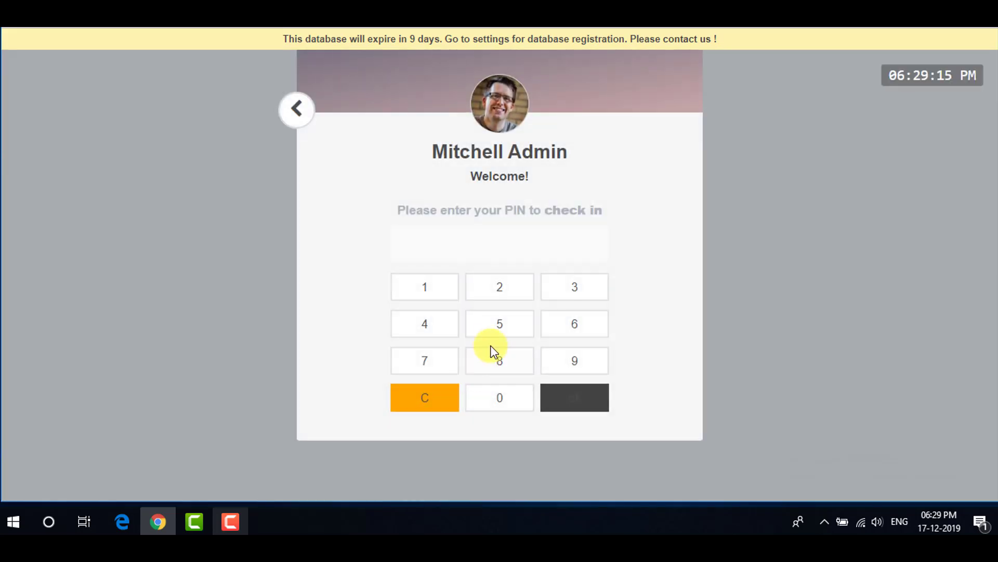
left_click(499, 333)
left_click(499, 333)
left_click(498, 333)
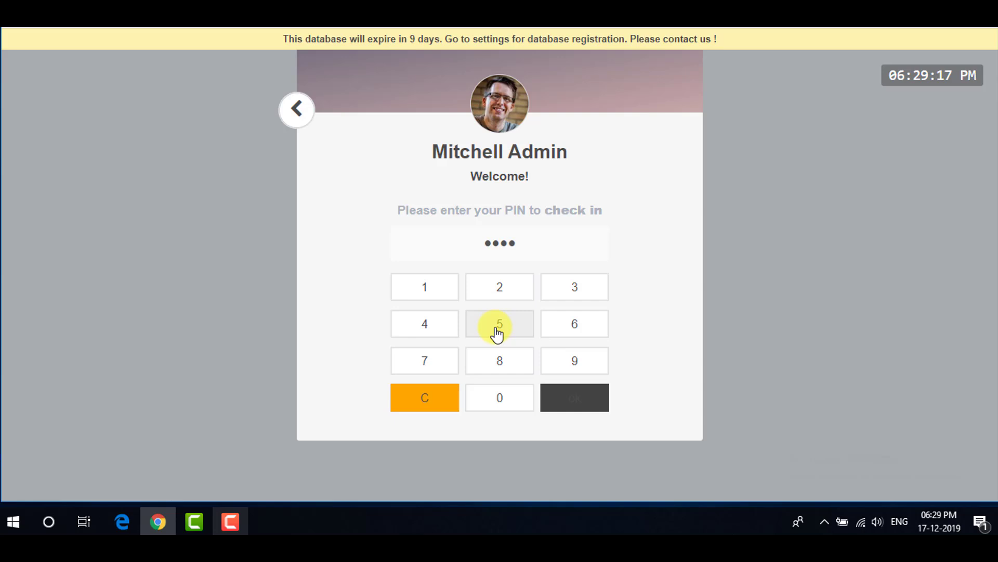
left_click(556, 400)
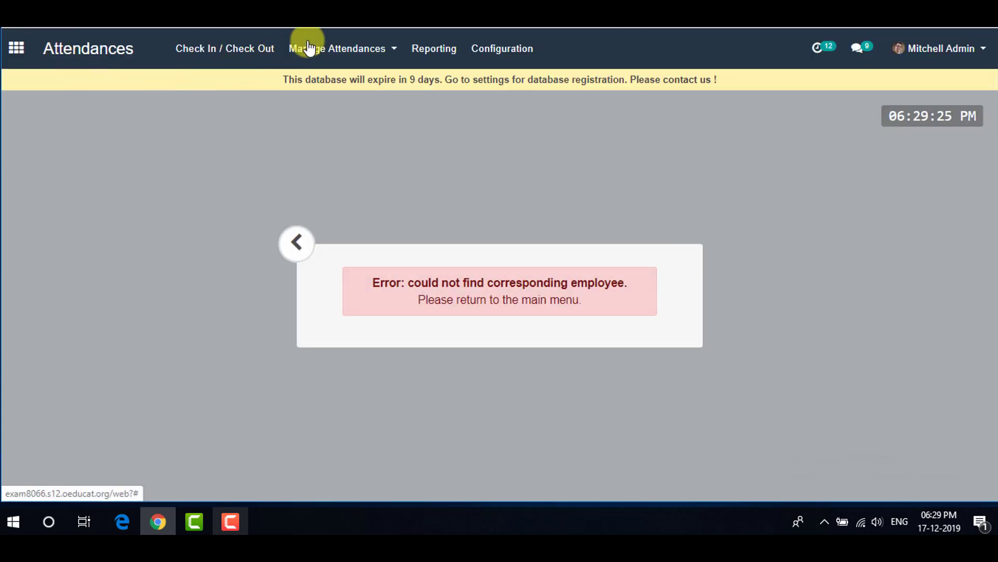
- Show the Attendances records list under Manage Attendances
left_click(307, 48)
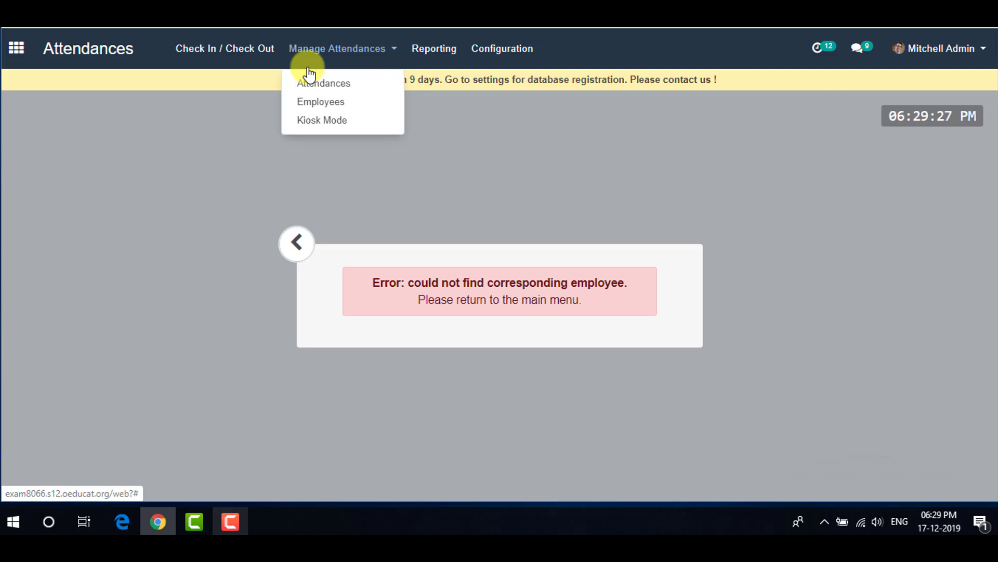
left_click(310, 88)
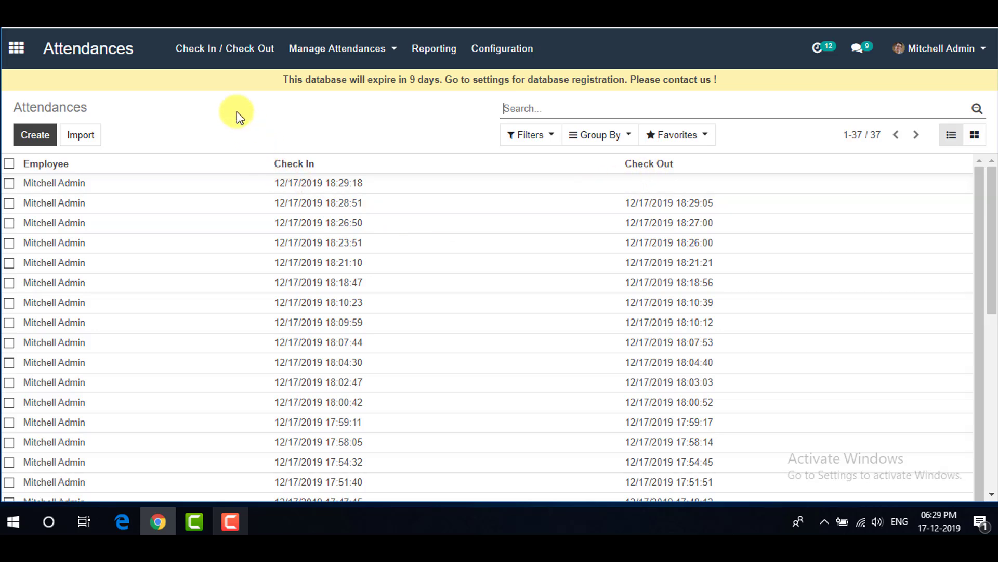
- Check the admin employee out manually at 18:29:44
left_click(235, 60)
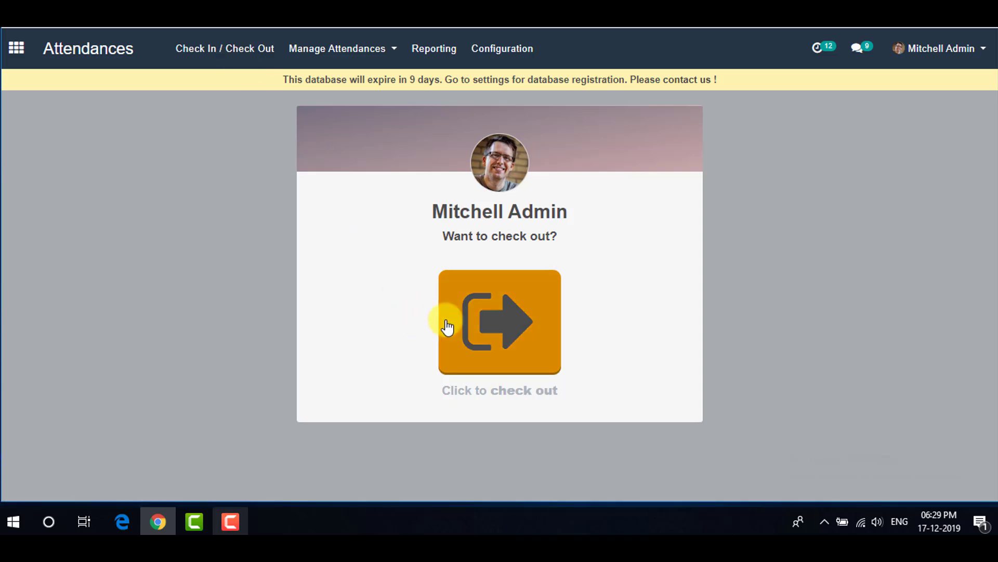
left_click(495, 315)
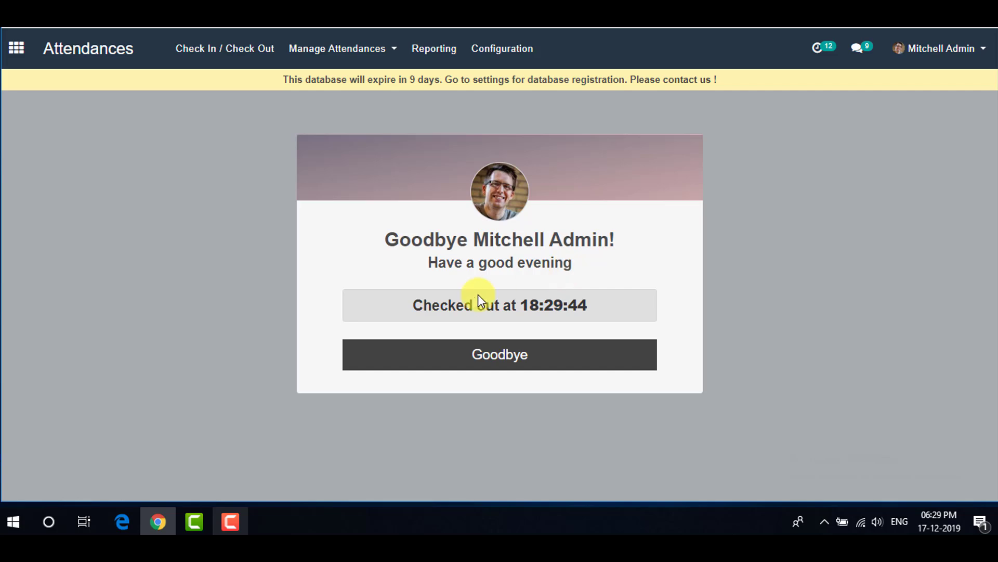
left_click(508, 360)
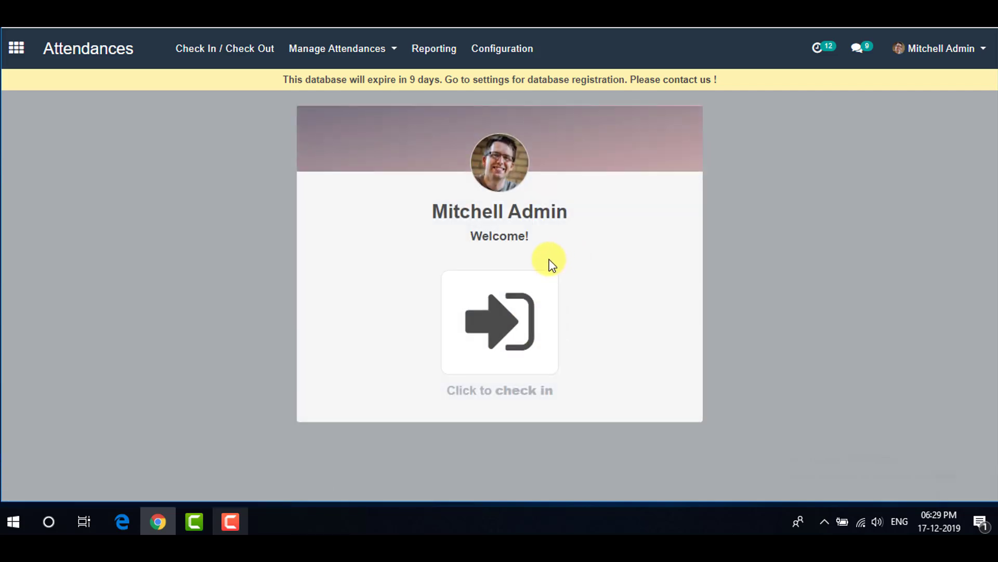